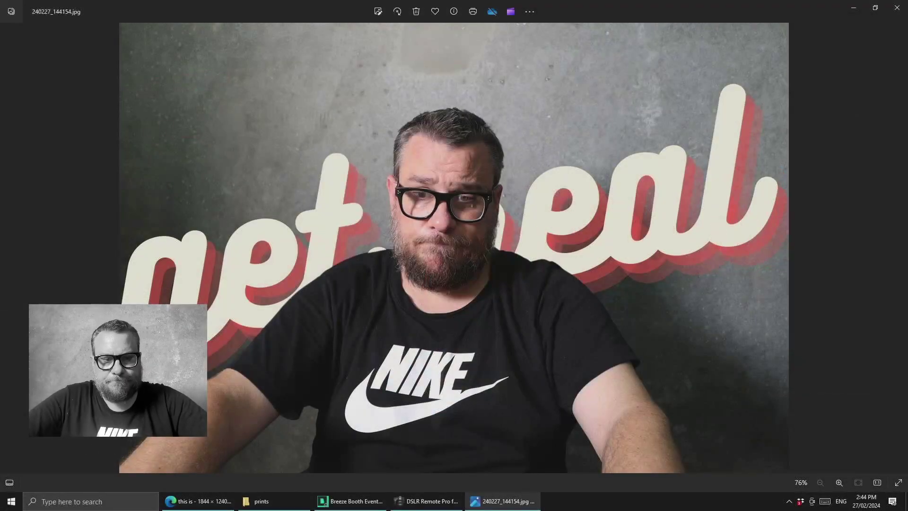
Minimize the 'get real' print in Photos and bring DSLR Remote Pro back to the front
click(854, 8)
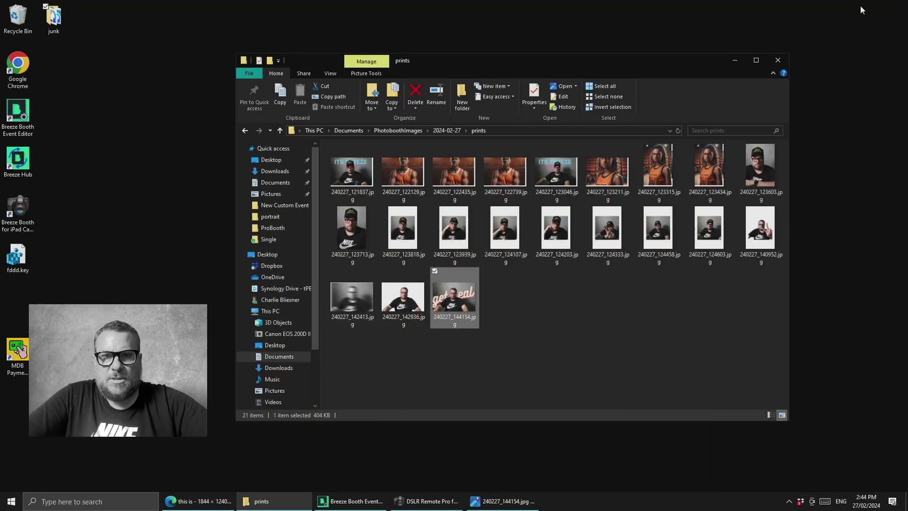
click(426, 501)
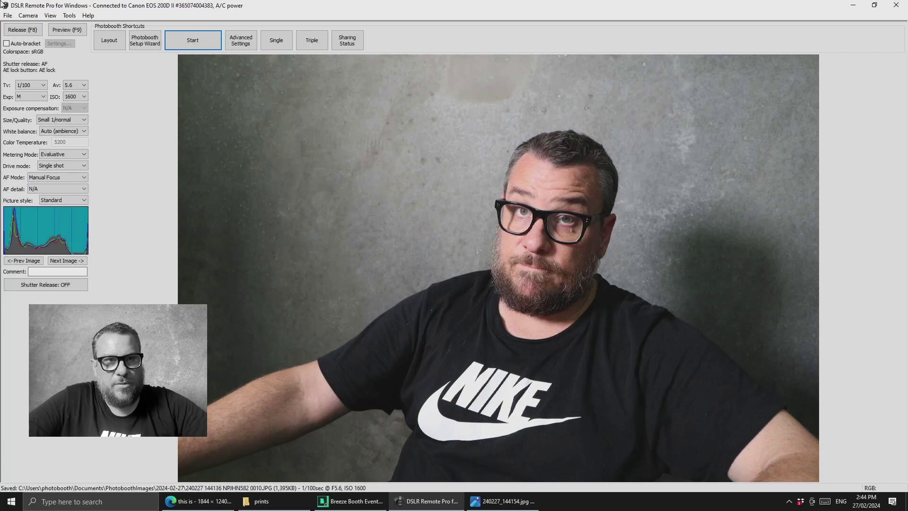
Check that Setup Image Editor's command path is RemoveBackground.exe, then cancel without changes
click(7, 15)
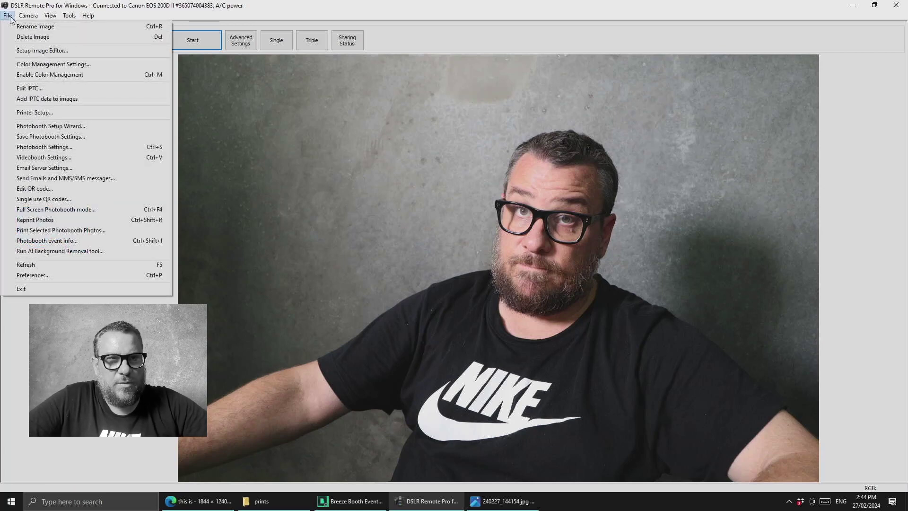
click(28, 51)
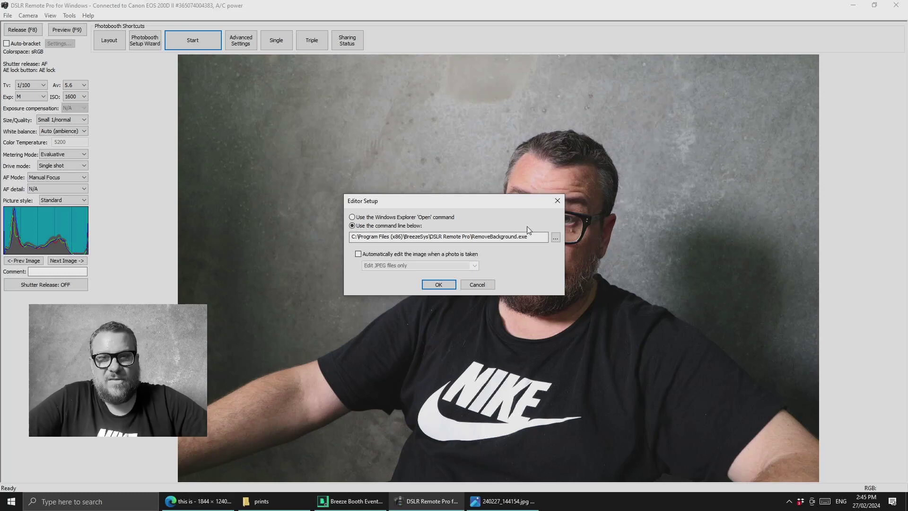
drag(535, 237, 220, 220)
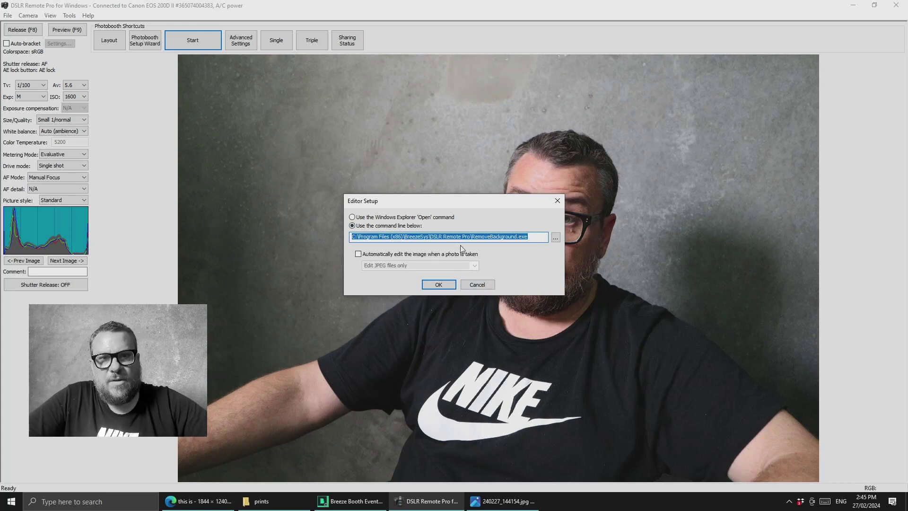
click(487, 287)
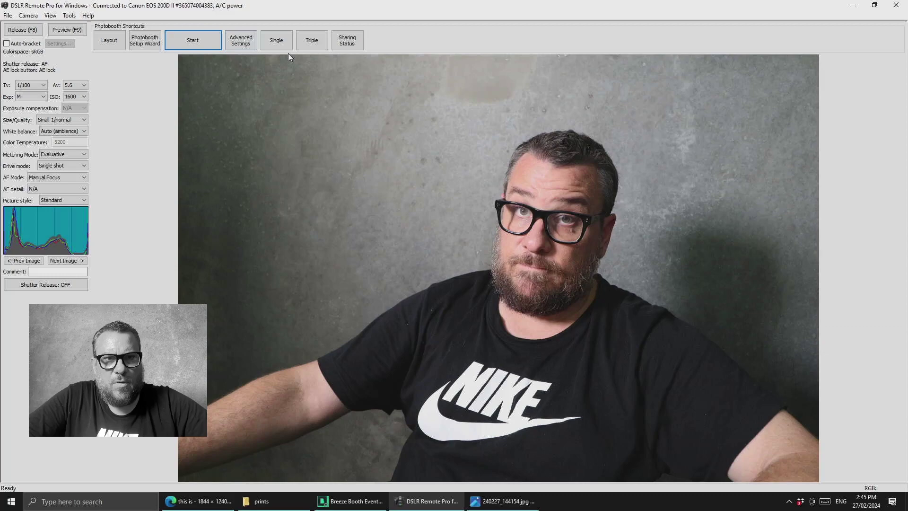
Review Output Settings postprocessing: local command RemoveBackground.exe with a 60-second timeout, then confirm
click(241, 40)
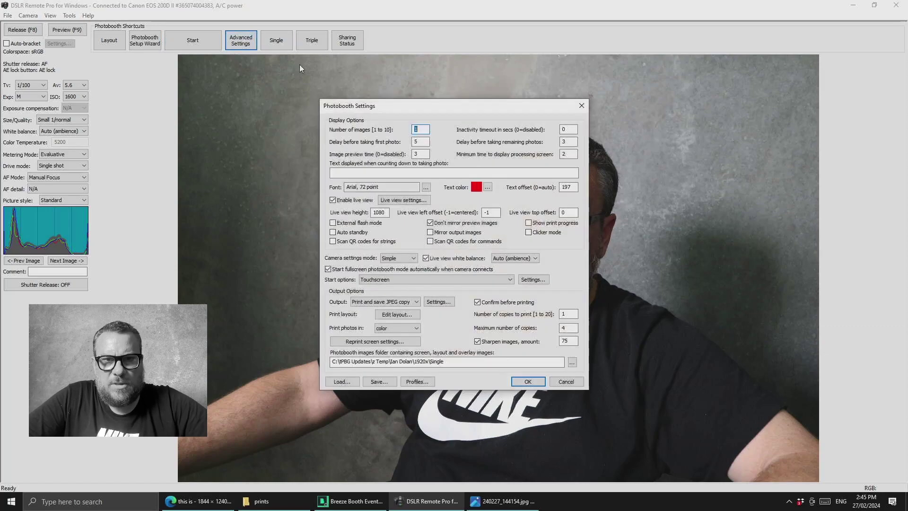
click(441, 305)
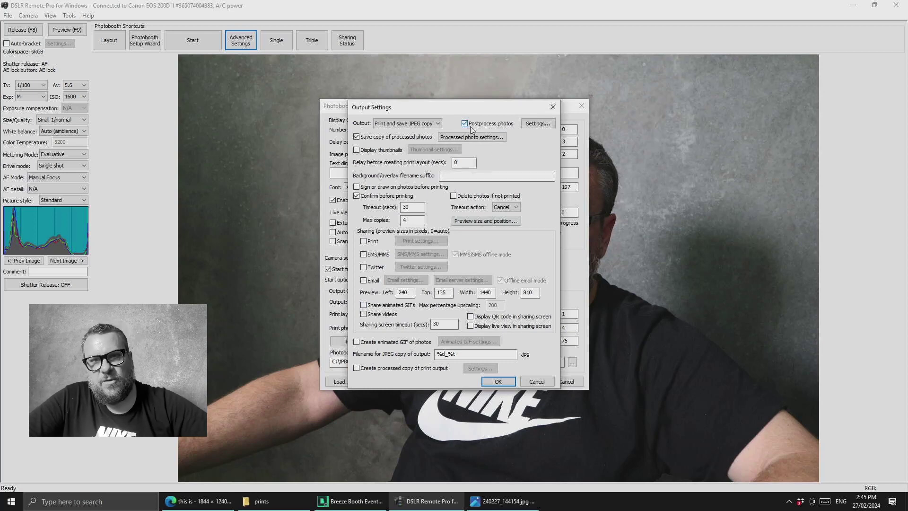
click(525, 129)
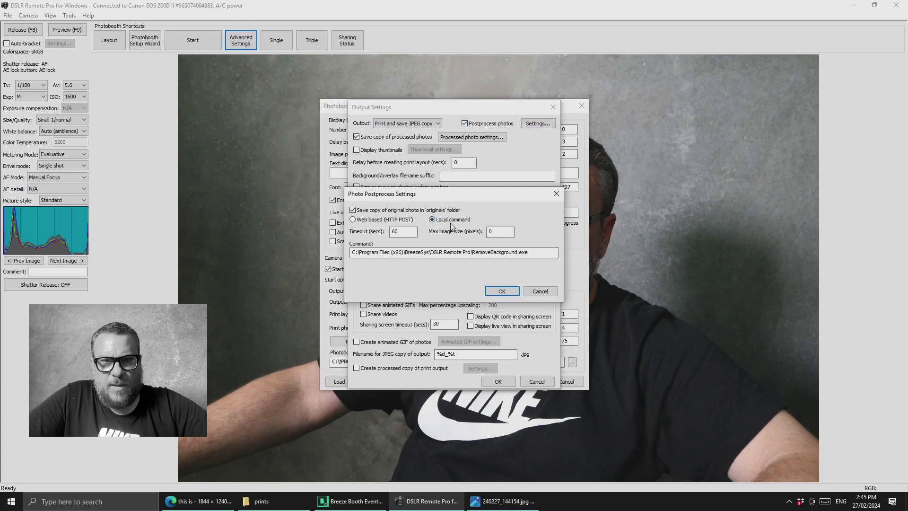
click(550, 253)
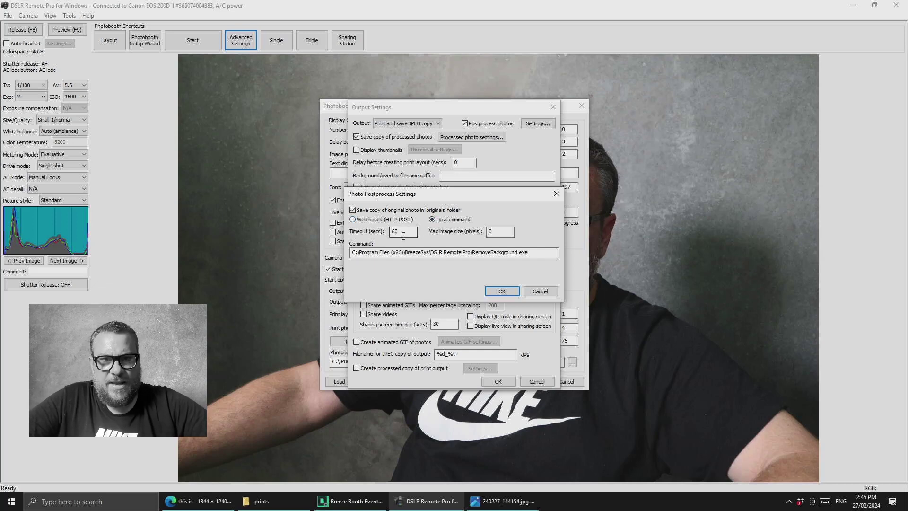
drag(399, 231, 389, 239)
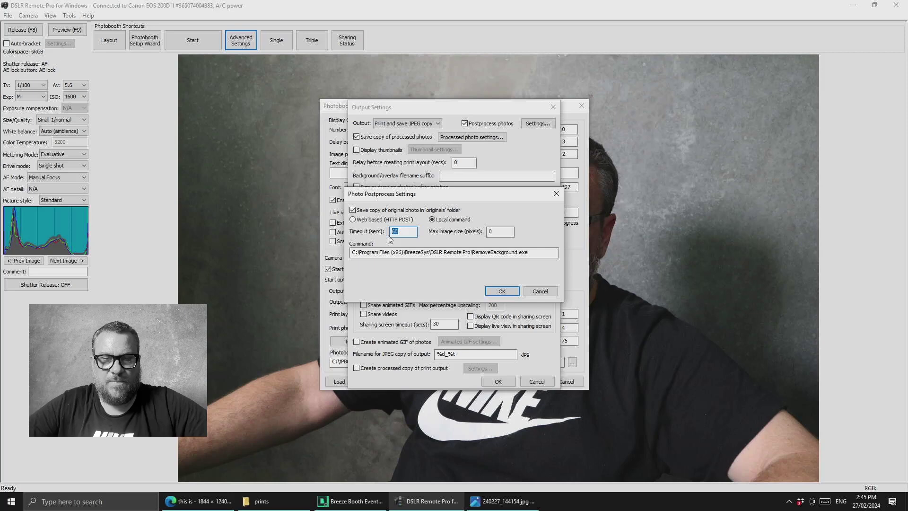
click(502, 291)
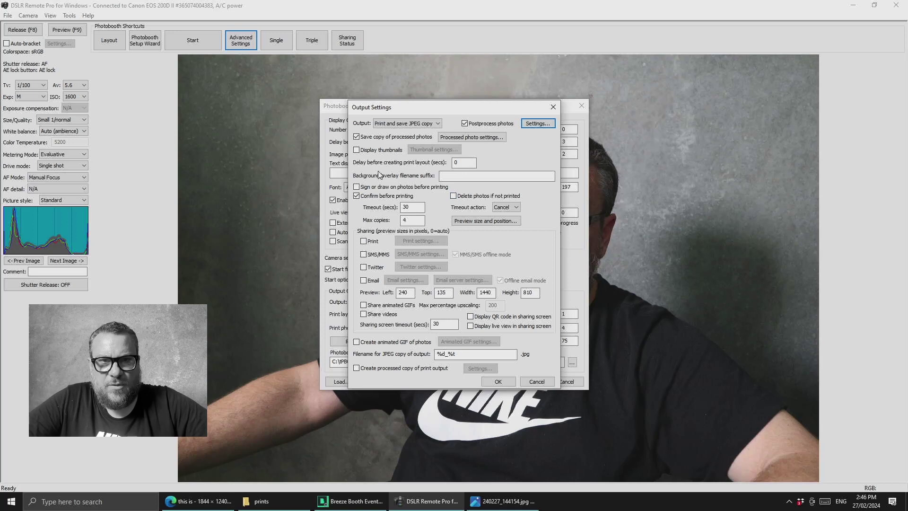
Check the print layout delay value, then confirm both Output Settings and Photobooth Settings
double_click(465, 163)
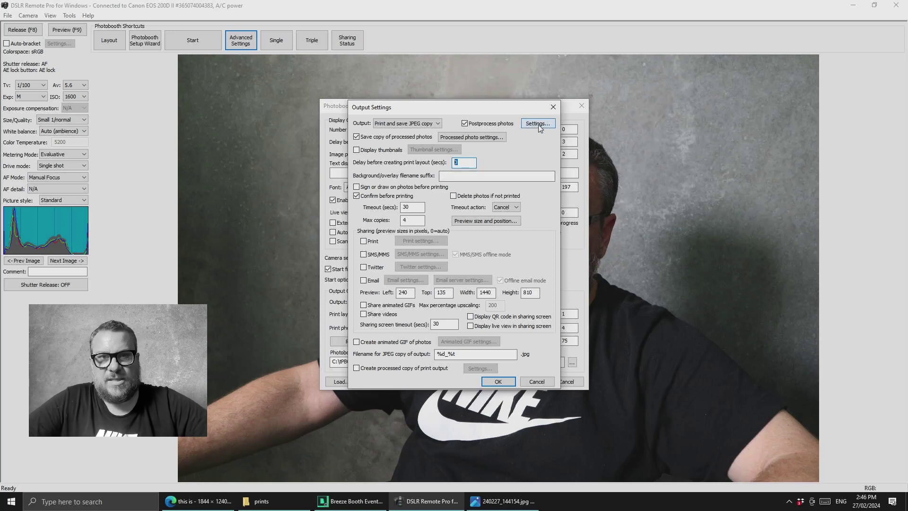
click(496, 381)
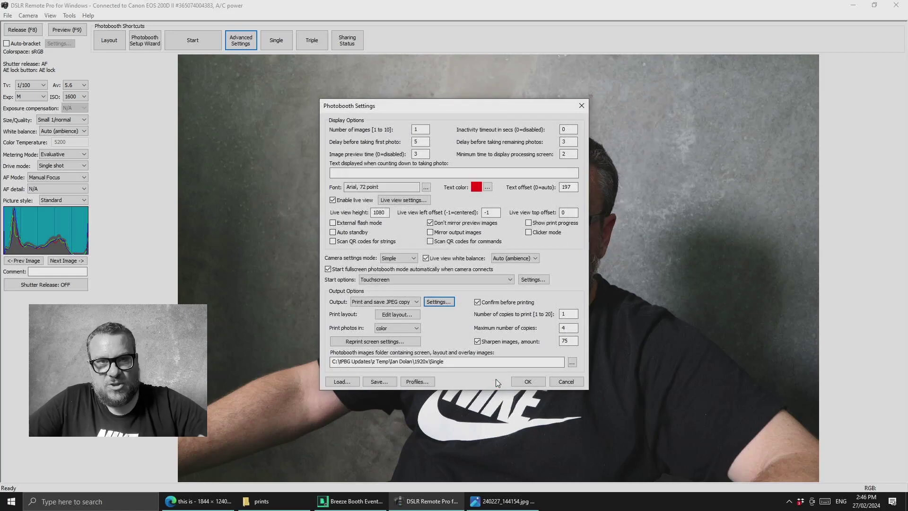
click(528, 380)
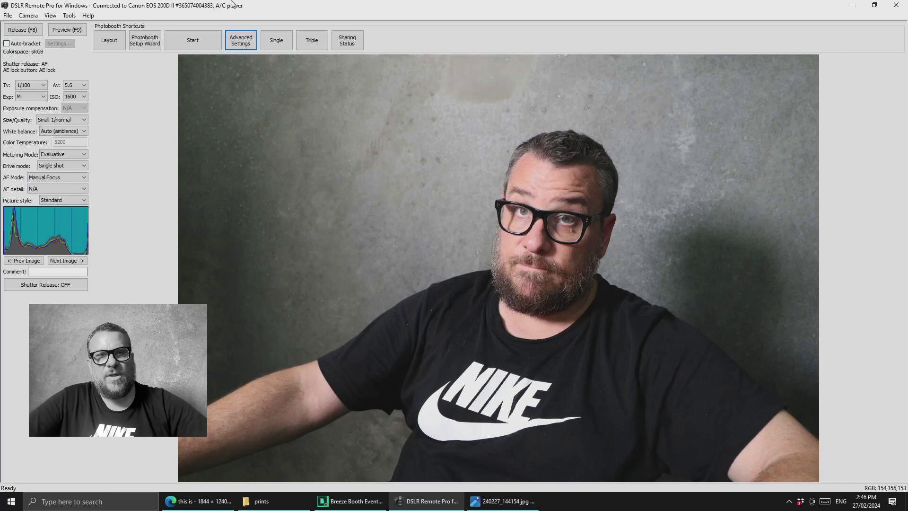
In the Single print layout, delete both photo placeholders and the 'get real' logo
click(101, 38)
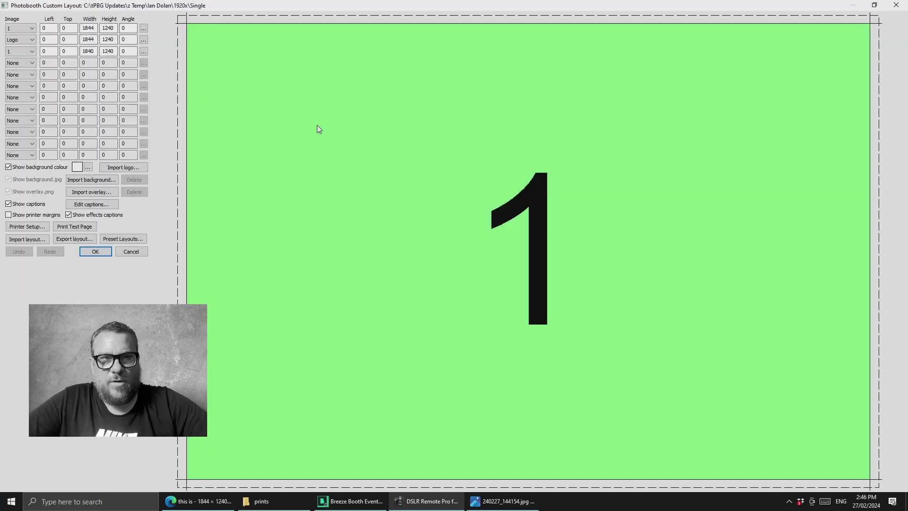
right_click(286, 83)
click(304, 97)
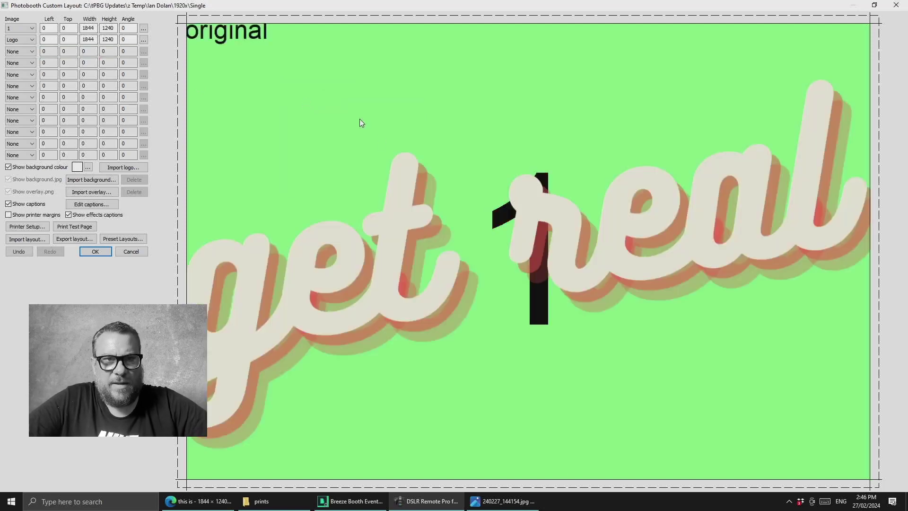
right_click(388, 232)
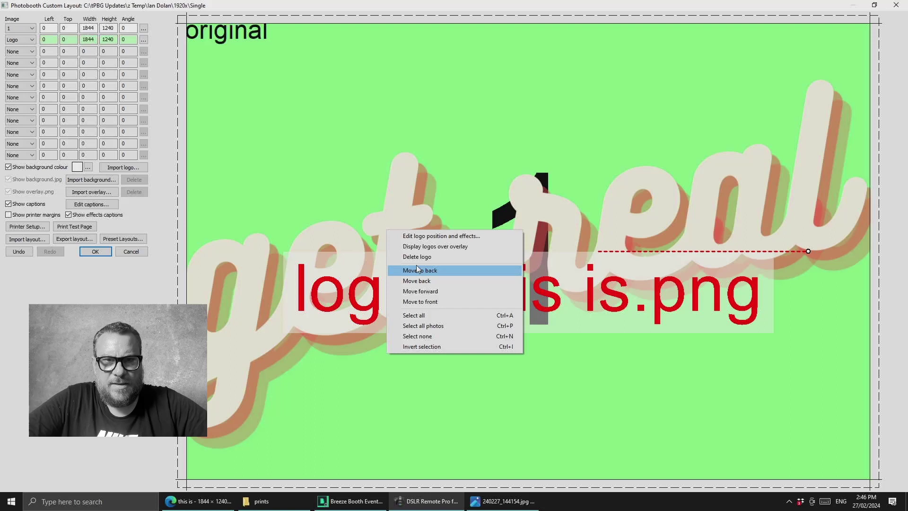
click(419, 257)
right_click(393, 216)
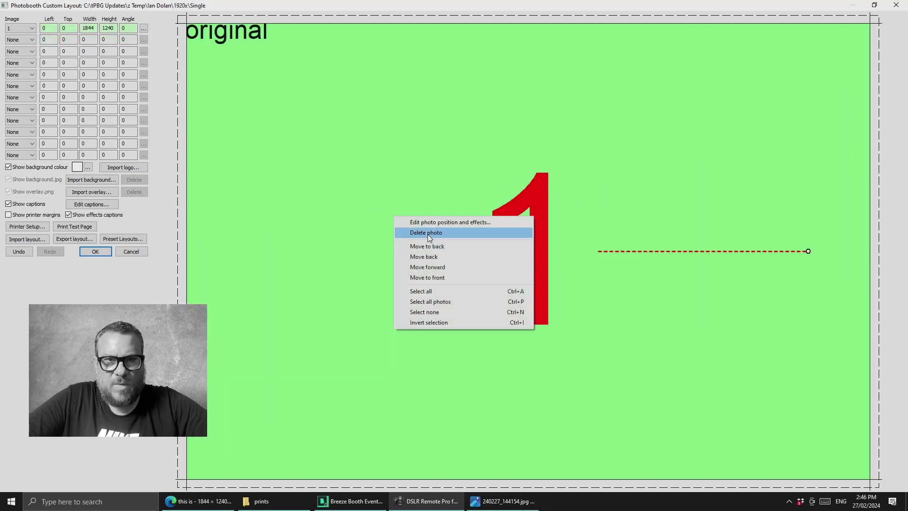
click(428, 233)
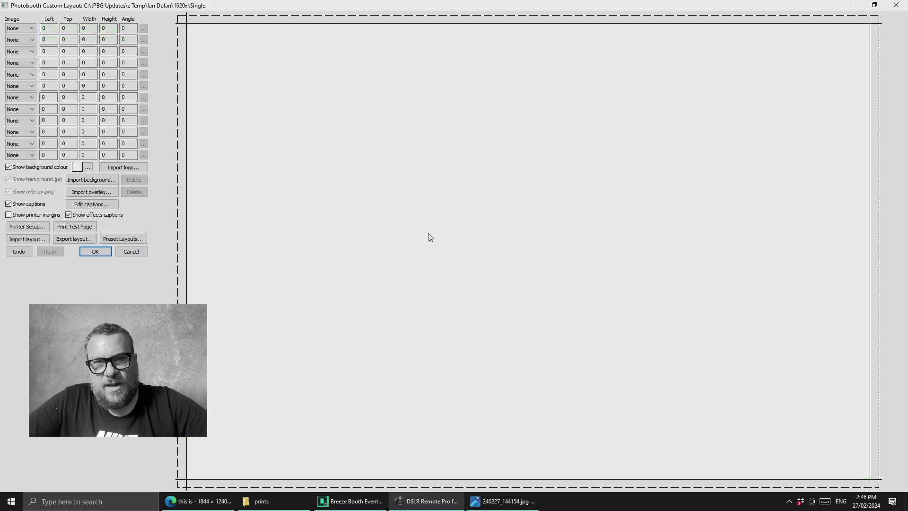
Place photo 1 into the first slot of the Single layout
click(19, 29)
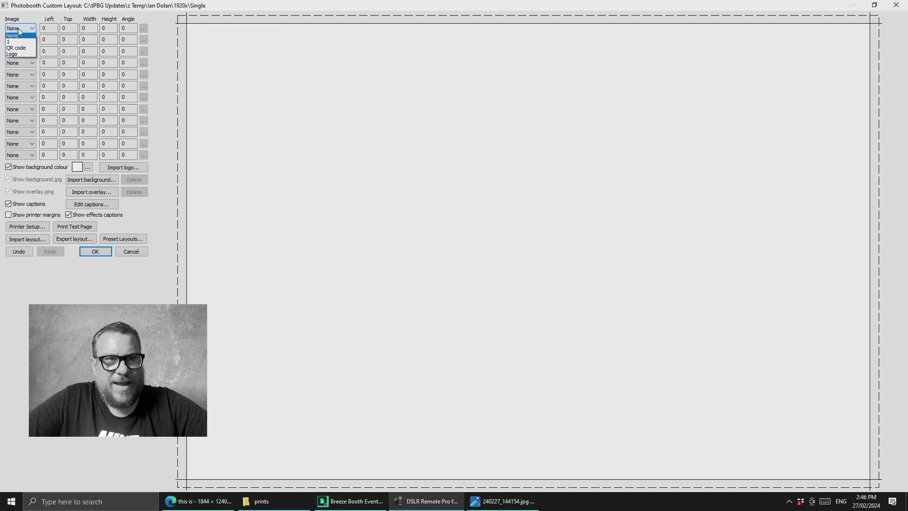
click(21, 42)
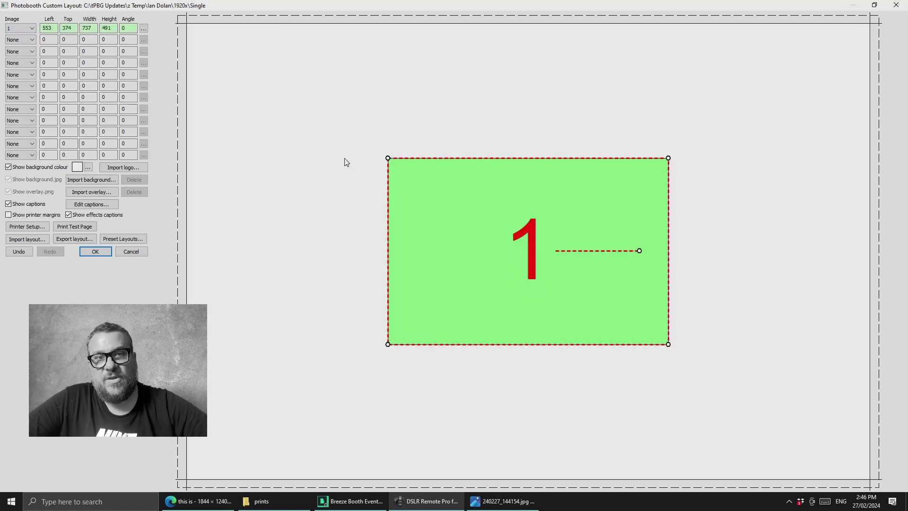
right_click(435, 207)
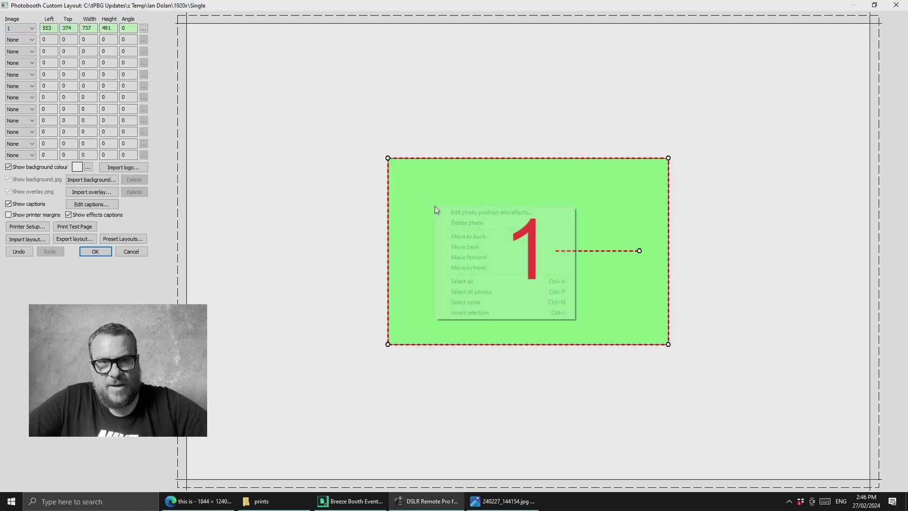
click(472, 212)
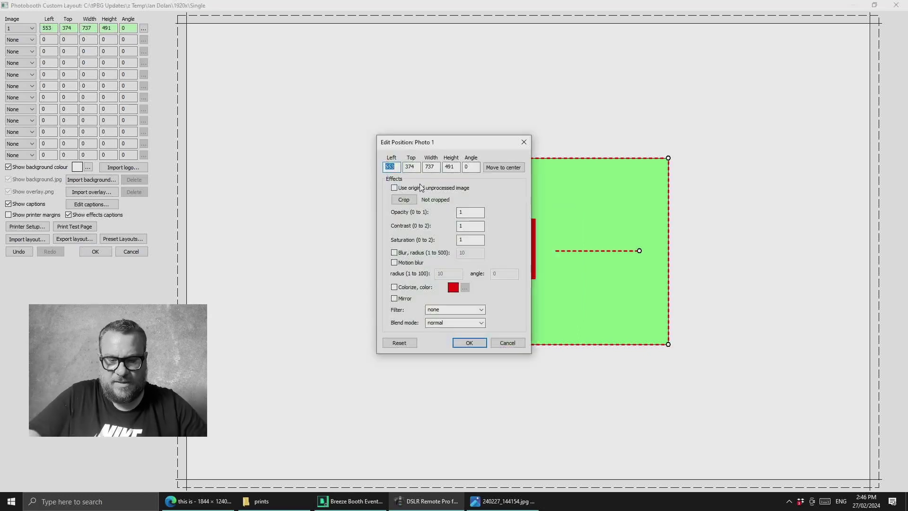
Position photo 1 at 0,0 sized 1844×1240, using the original unprocessed image
text(0)
key(Tab)
text(0)
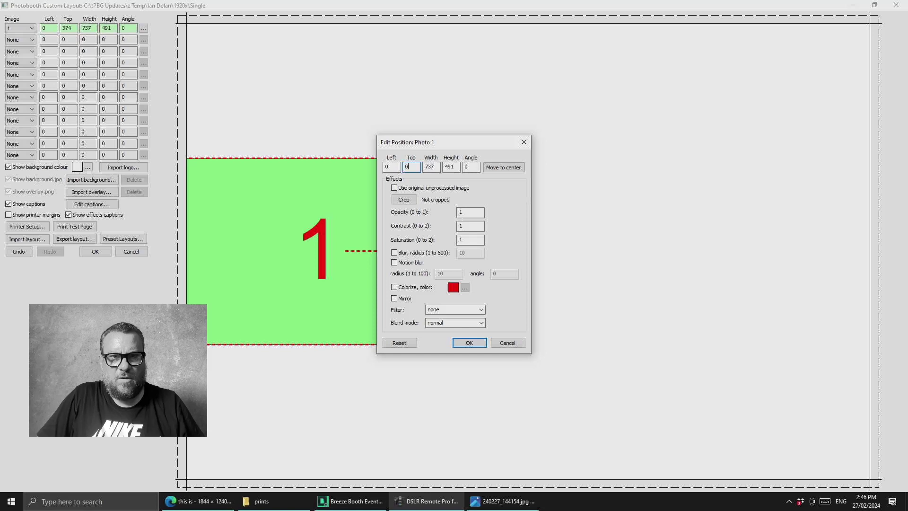
key(Tab)
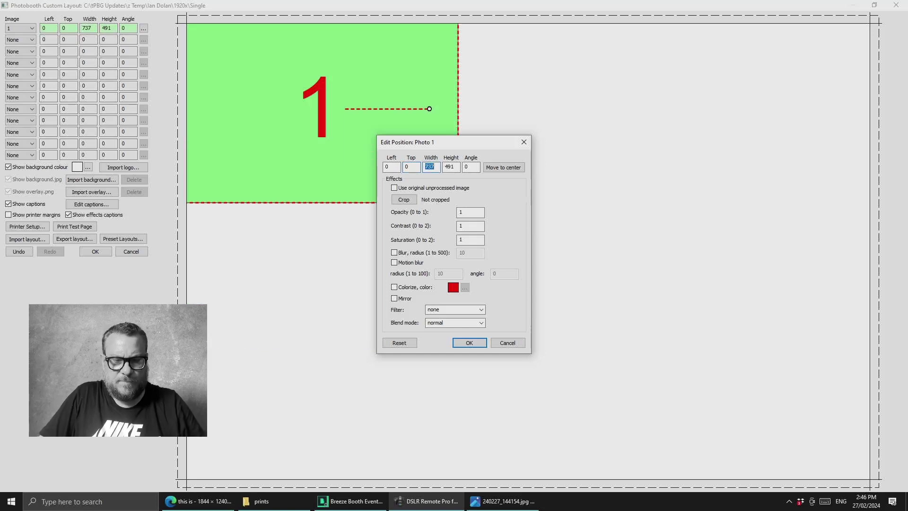
text(1844)
key(Tab)
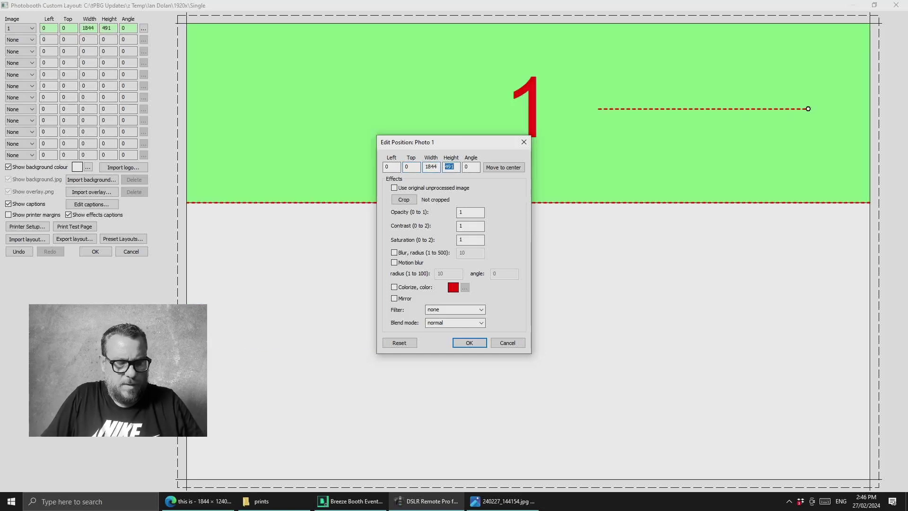
text(1240)
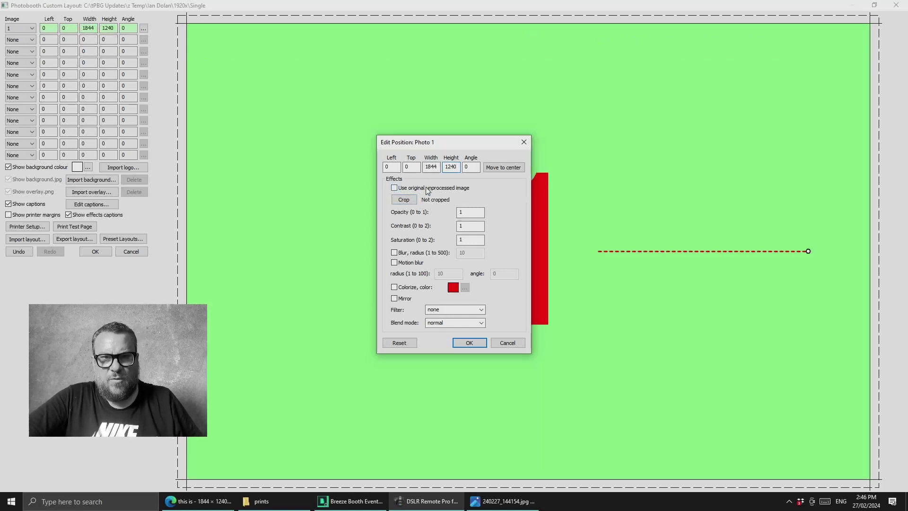
click(444, 191)
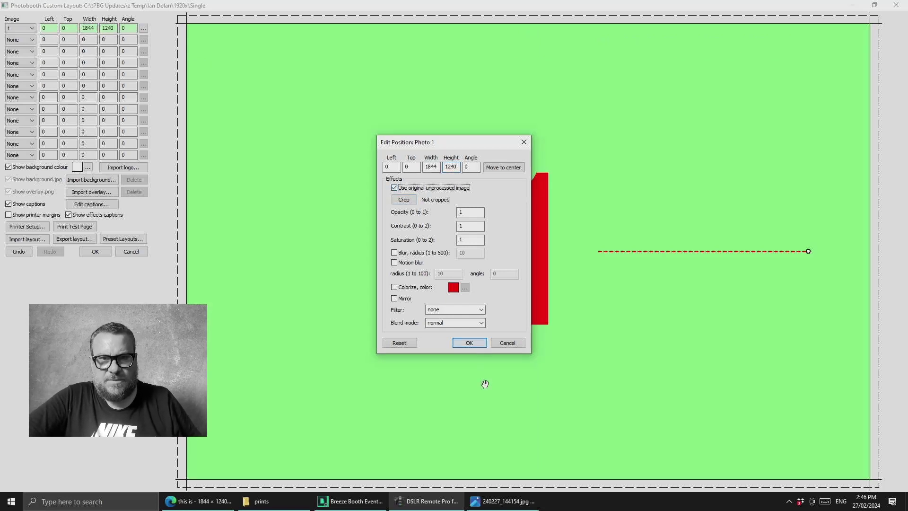
click(469, 344)
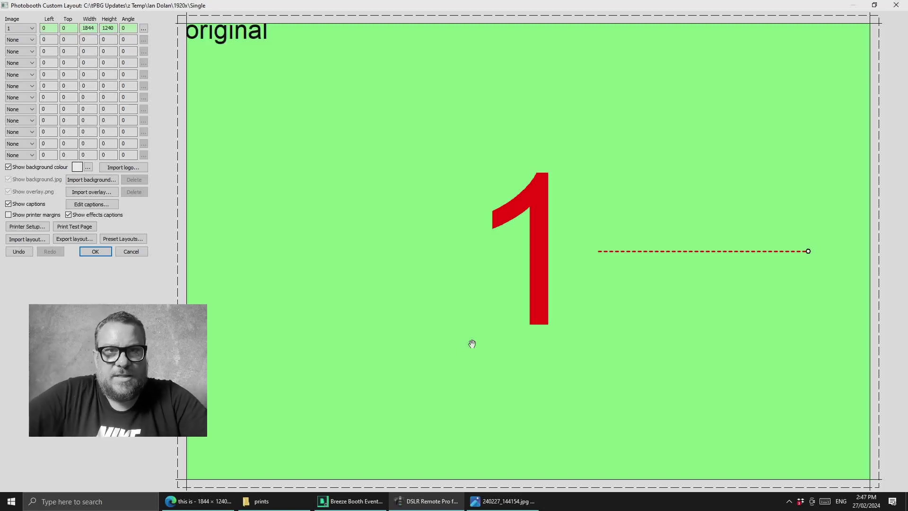
Import this is.png as the layout logo, replacing the existing logo file
click(131, 170)
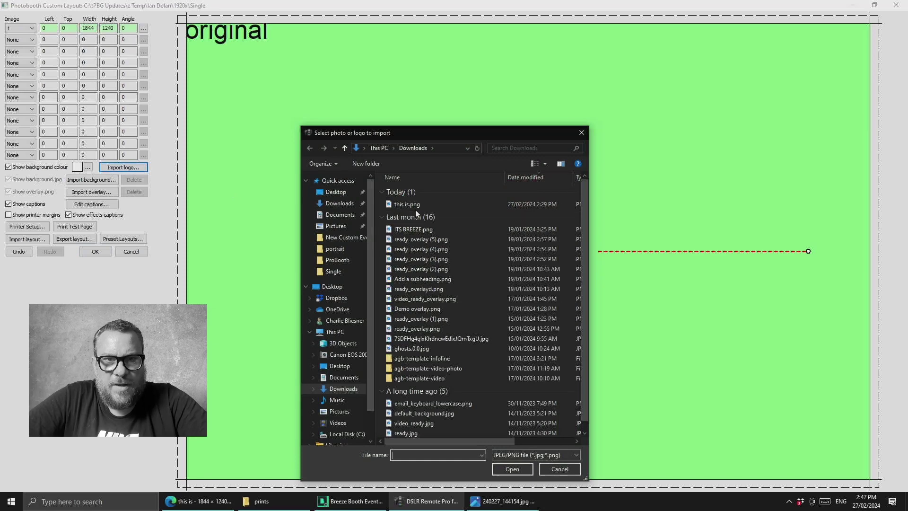
click(416, 206)
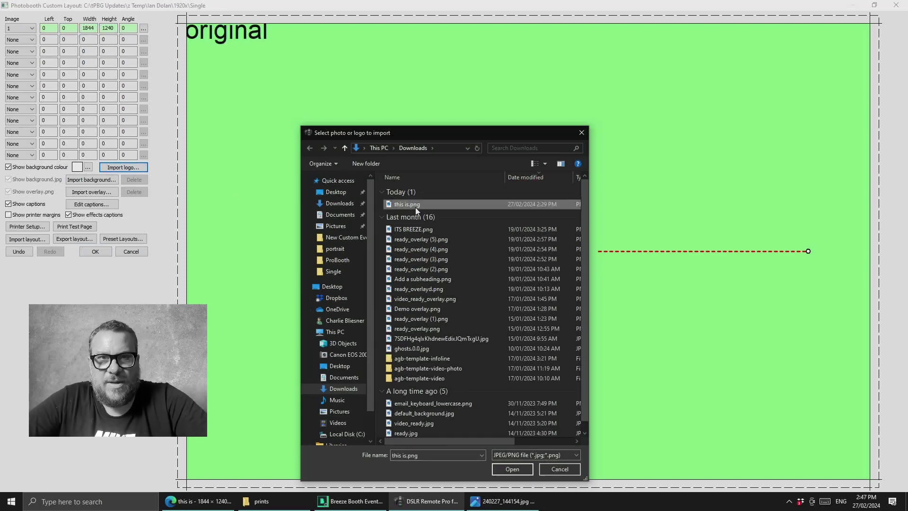
click(513, 469)
click(491, 278)
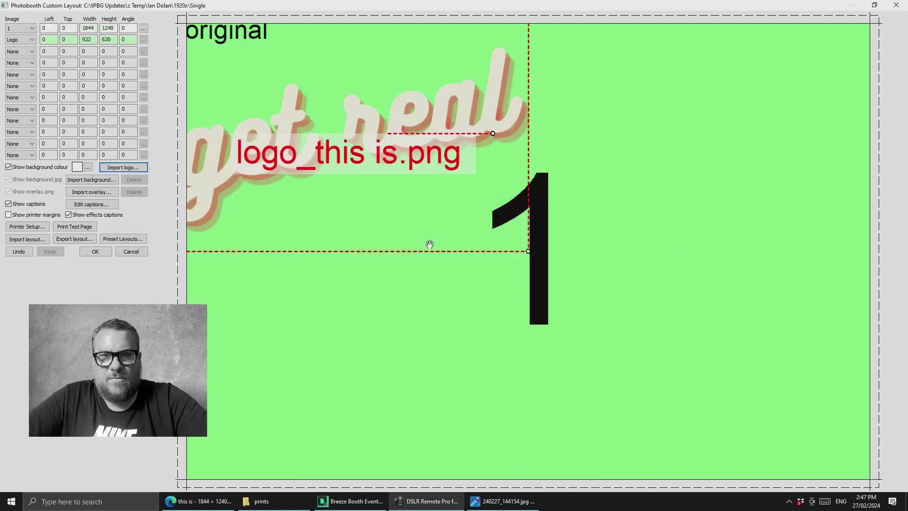
Move and enlarge the logo to about 1722×1158 at 61, 19
click(474, 197)
drag(474, 196, 405, 333)
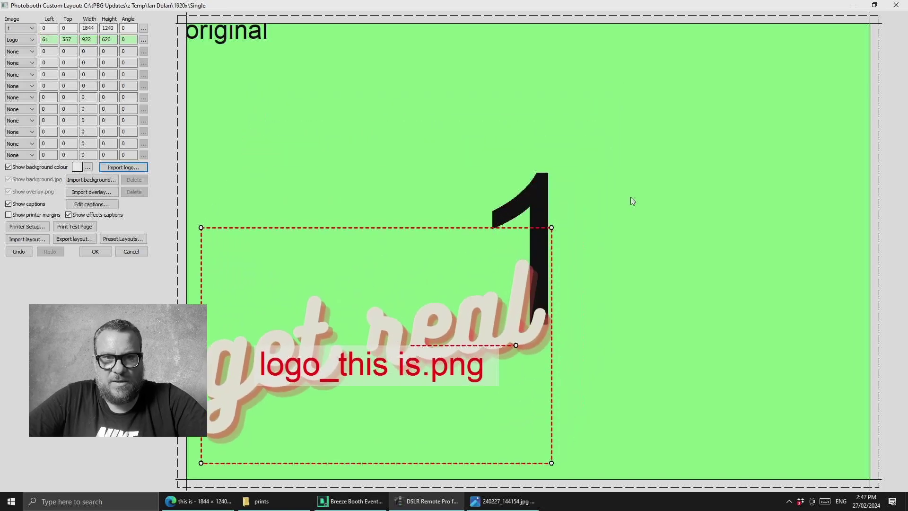
drag(551, 228, 878, 19)
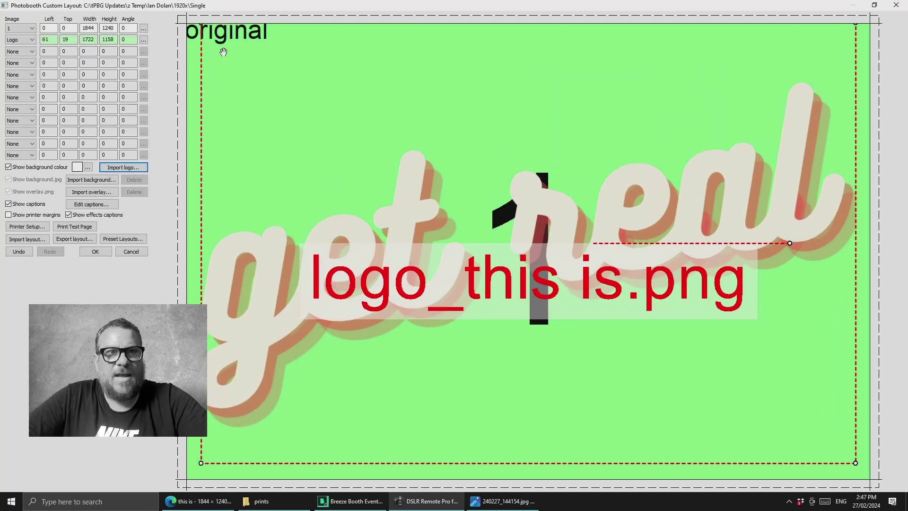
Put photo 1 in the third slot, positioned at 0,0 and sized 1844×1240
click(17, 52)
click(17, 57)
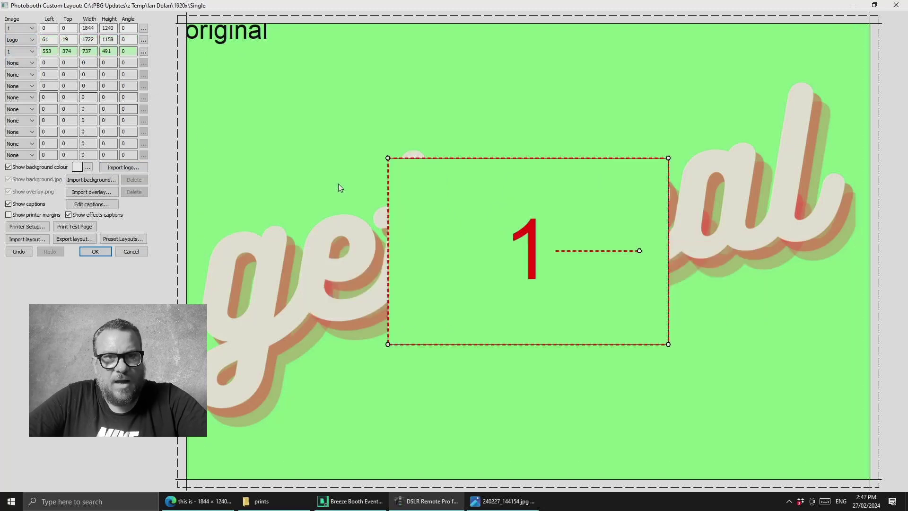
right_click(466, 229)
click(492, 234)
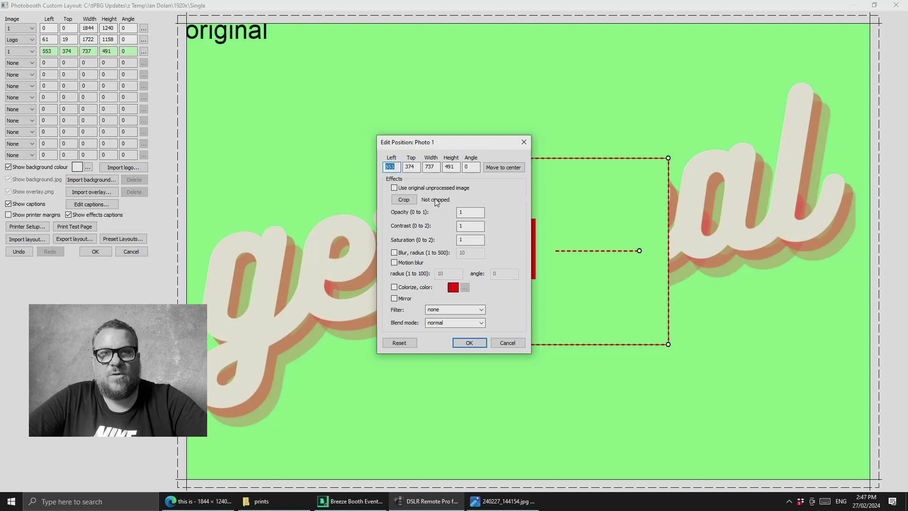
text(0)
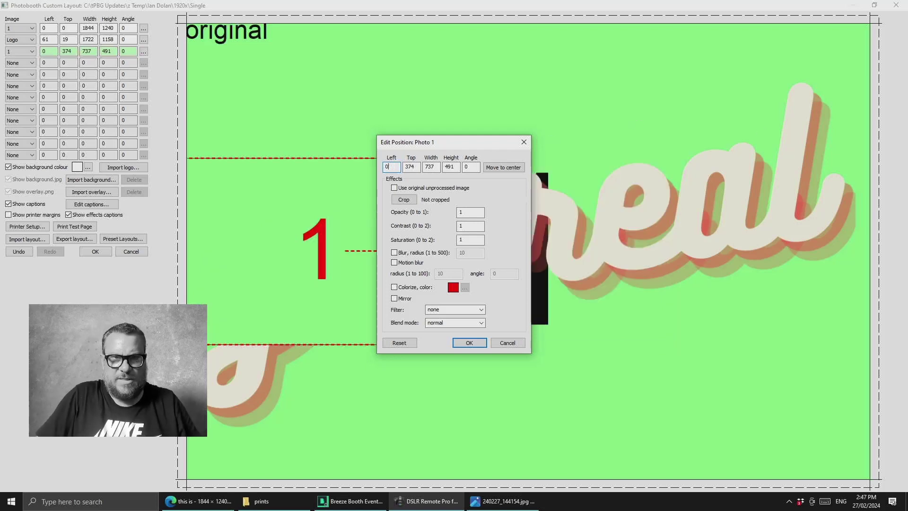
key(Tab)
key(Tab)
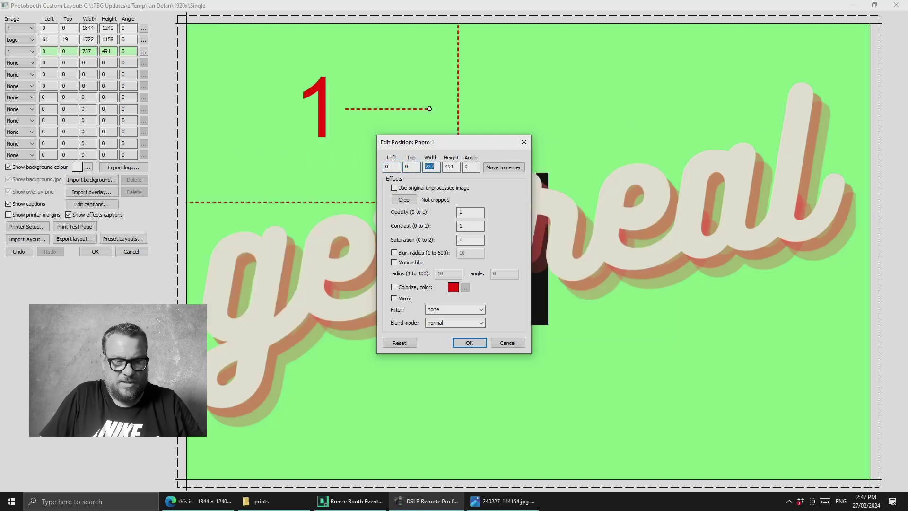
text(1844)
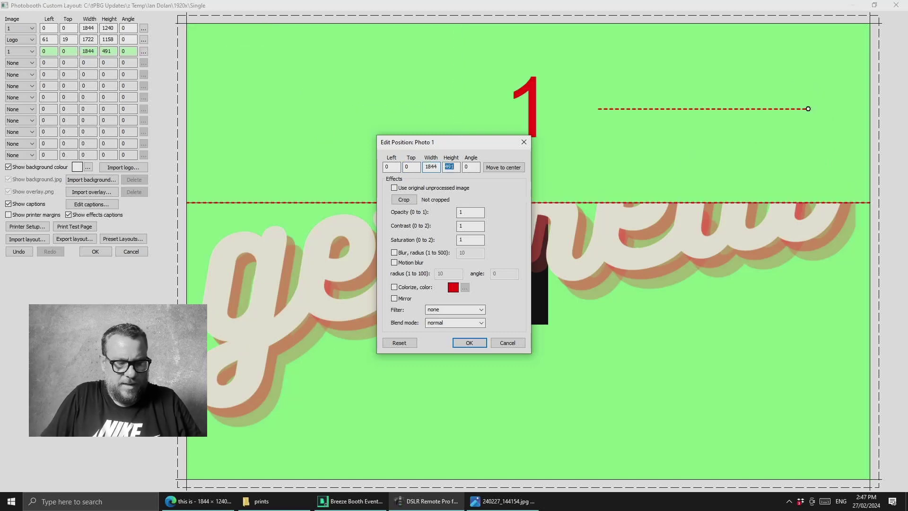
text(1240)
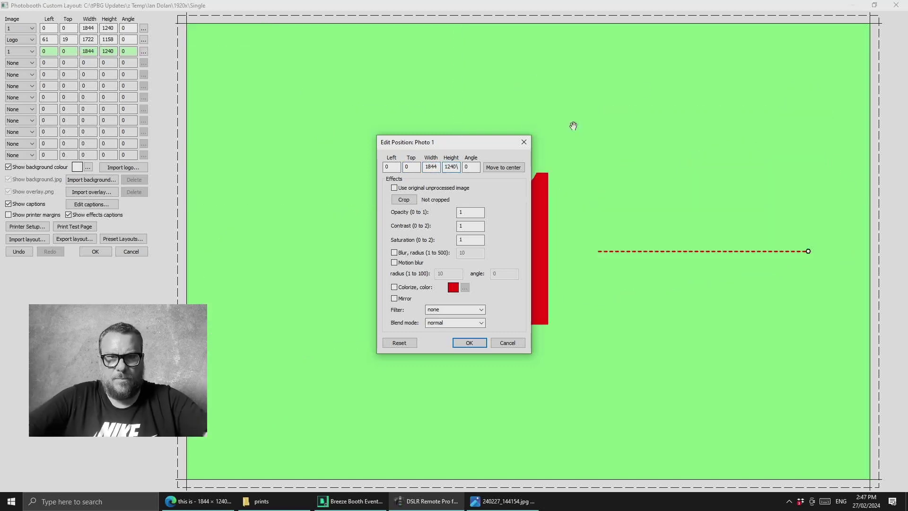
click(469, 343)
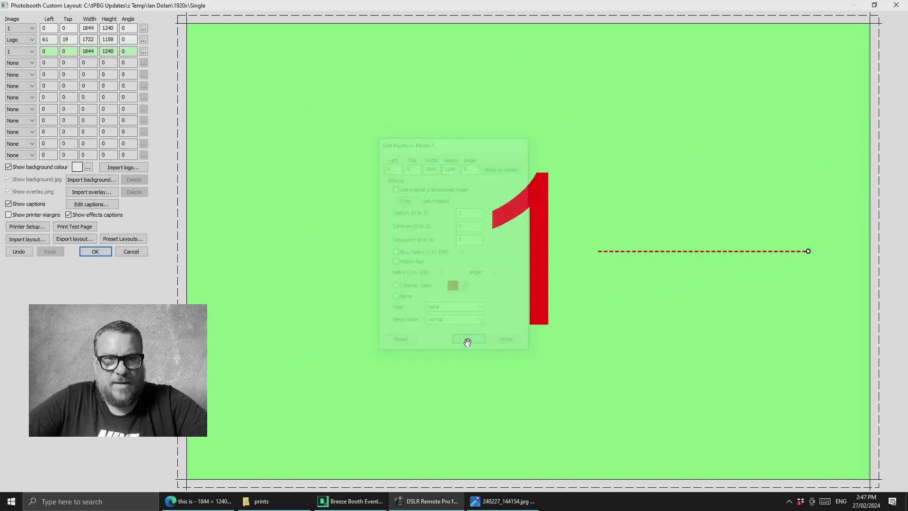
click(53, 41)
right_click(362, 156)
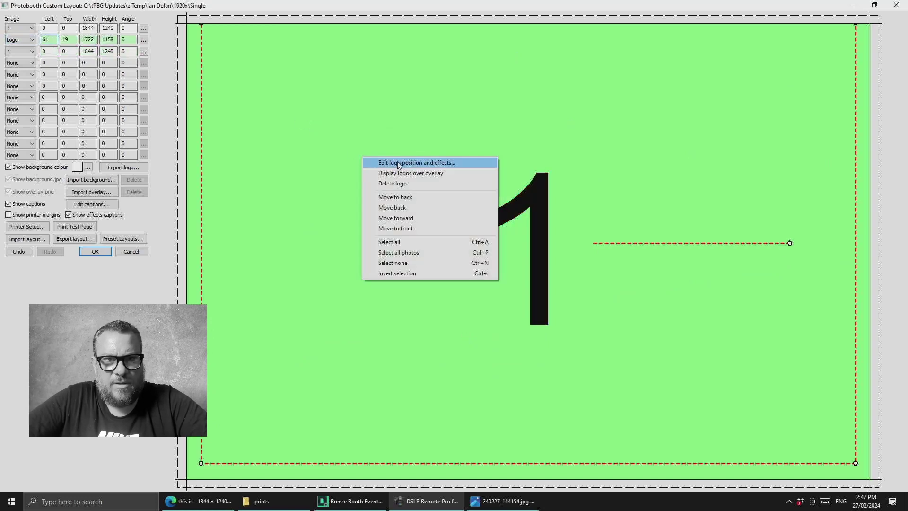
click(422, 175)
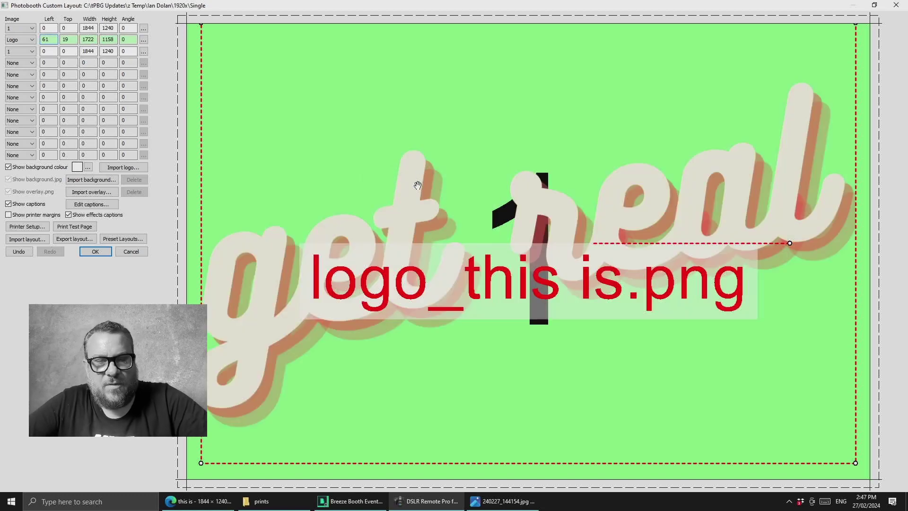
right_click(418, 185)
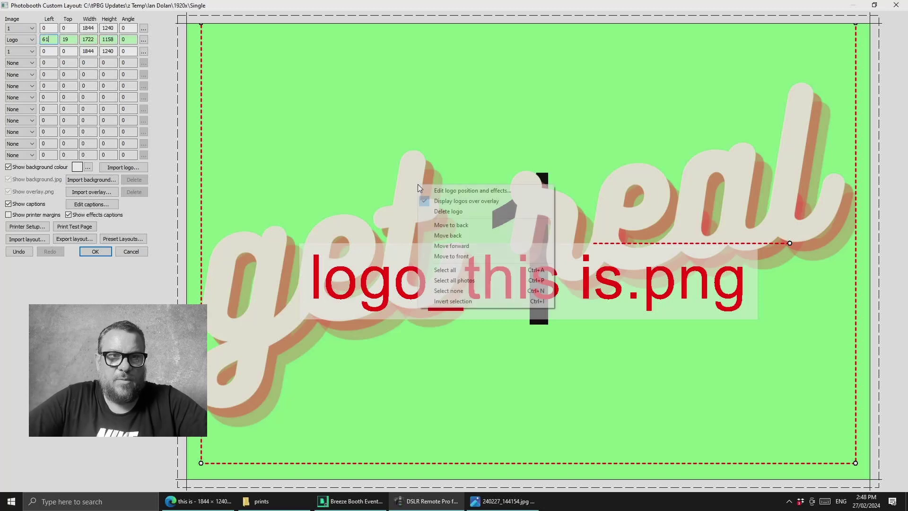
click(453, 202)
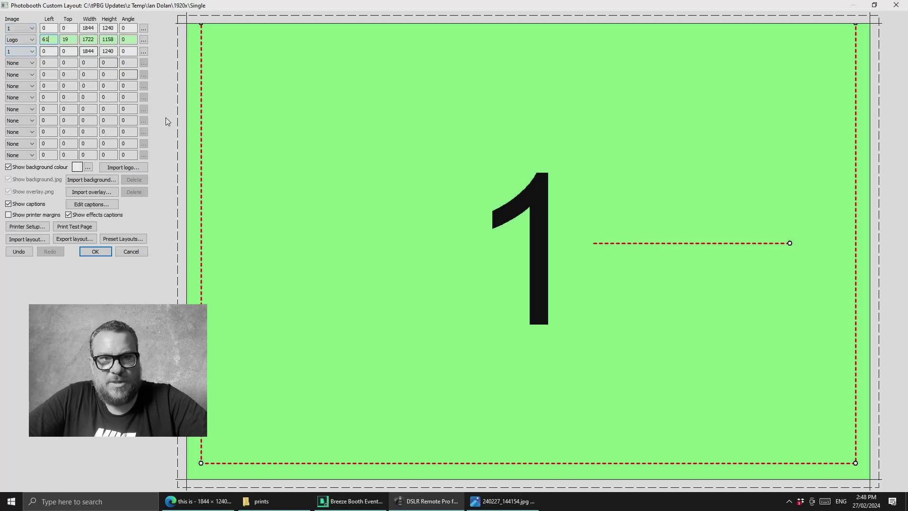
Close the print layout and save both the layout and printer settings to the current profile
click(95, 252)
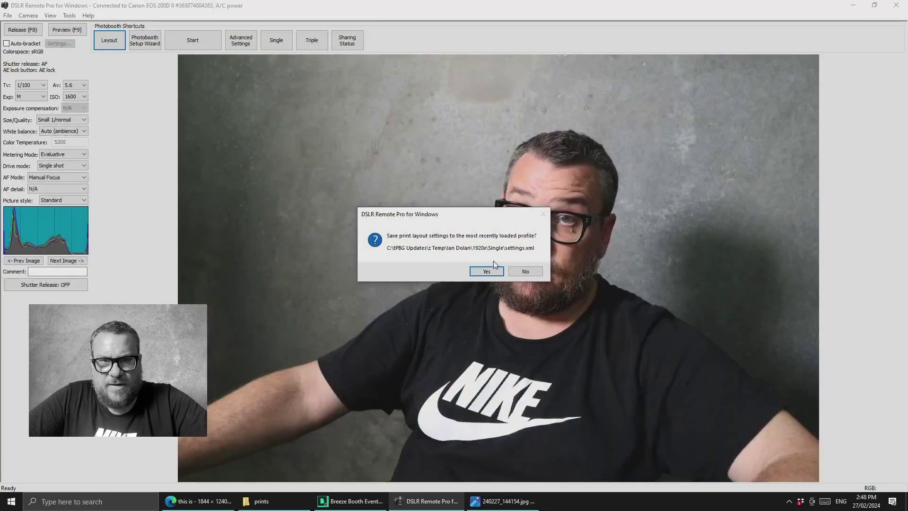
click(492, 272)
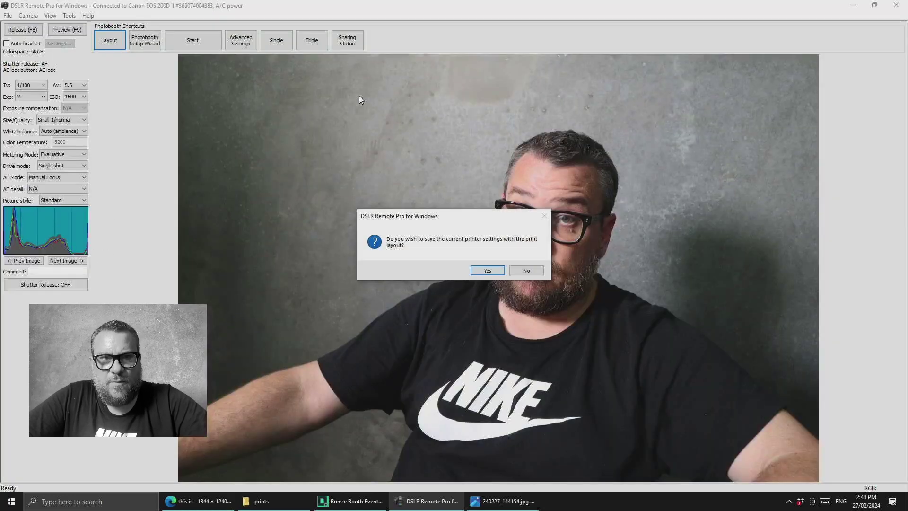
click(493, 272)
Recheck the photo postprocess settings under Photobooth and Output Settings, then confirm every dialog
click(242, 44)
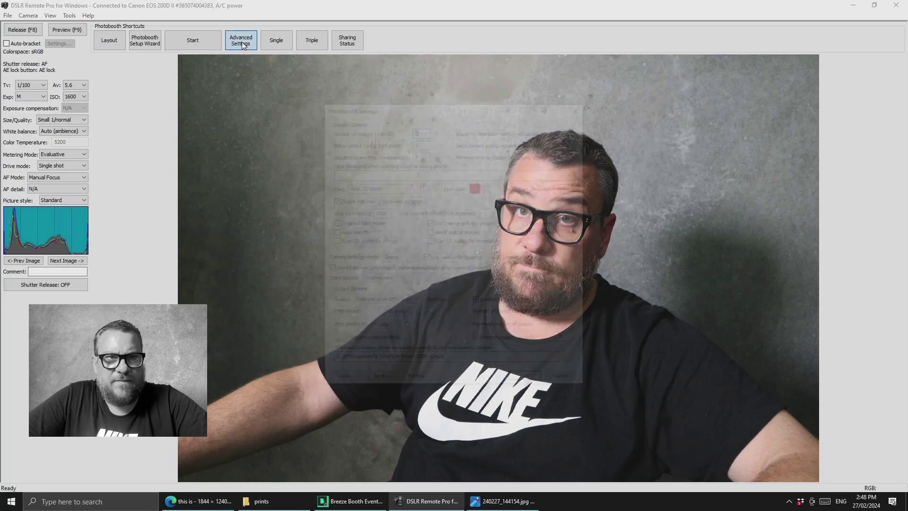
click(443, 303)
click(537, 123)
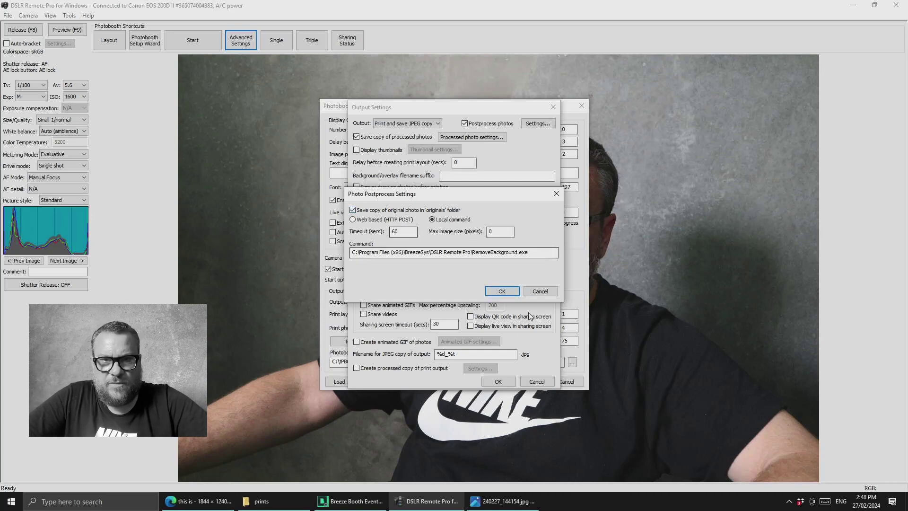
click(502, 290)
click(498, 381)
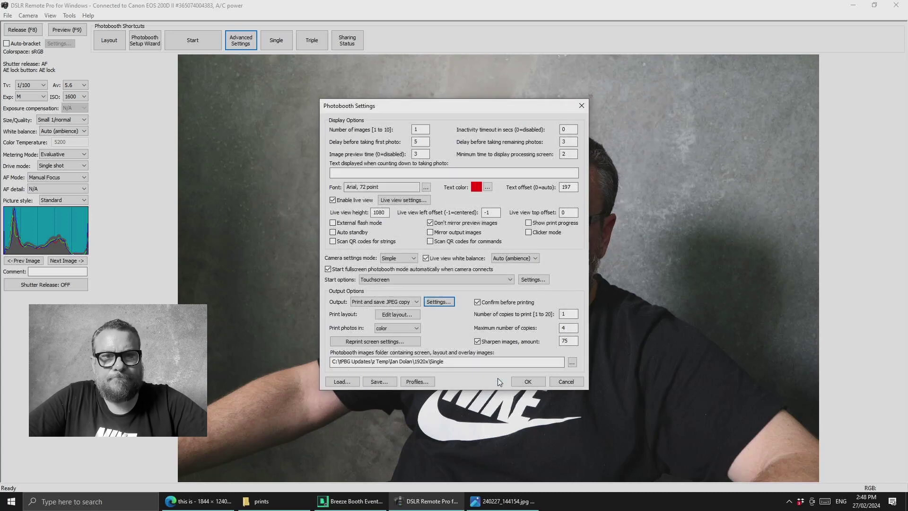
click(526, 381)
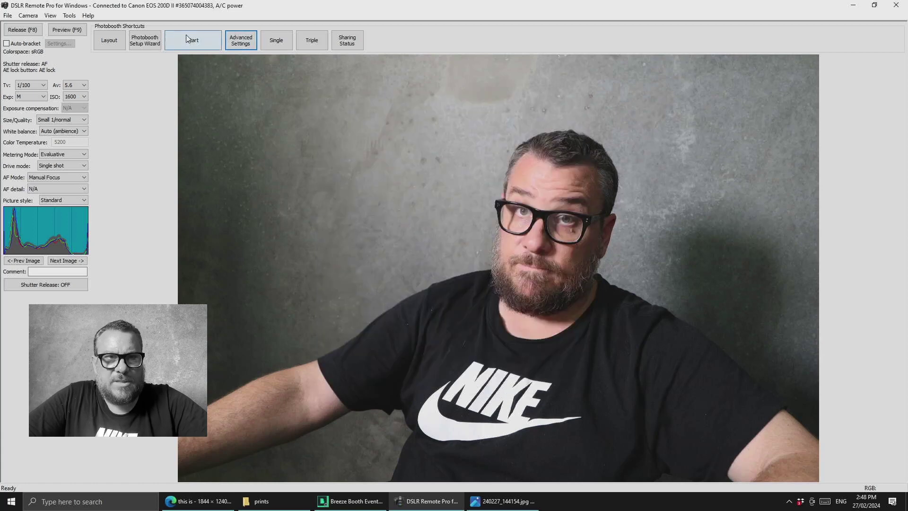